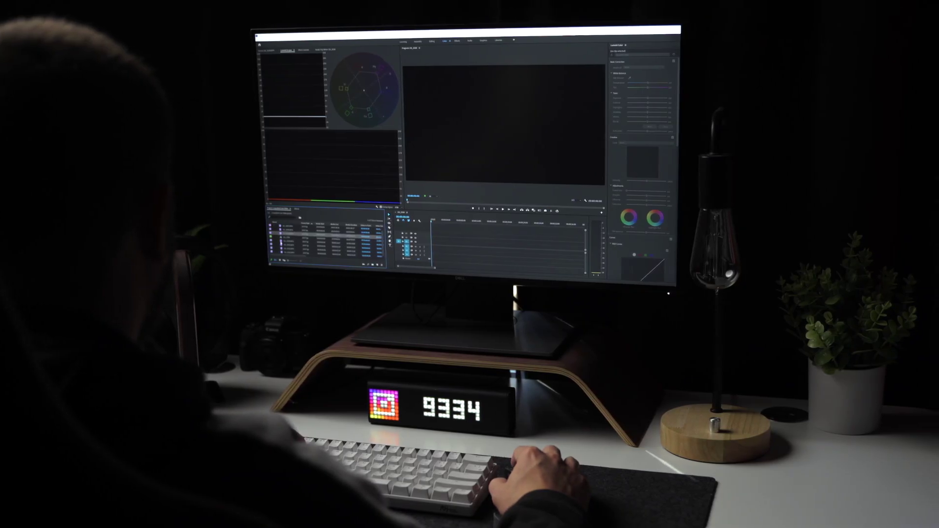
Raise the forest clip's contrast, preview it from the start, then show the Lumetri scopes.
double_click(292, 241)
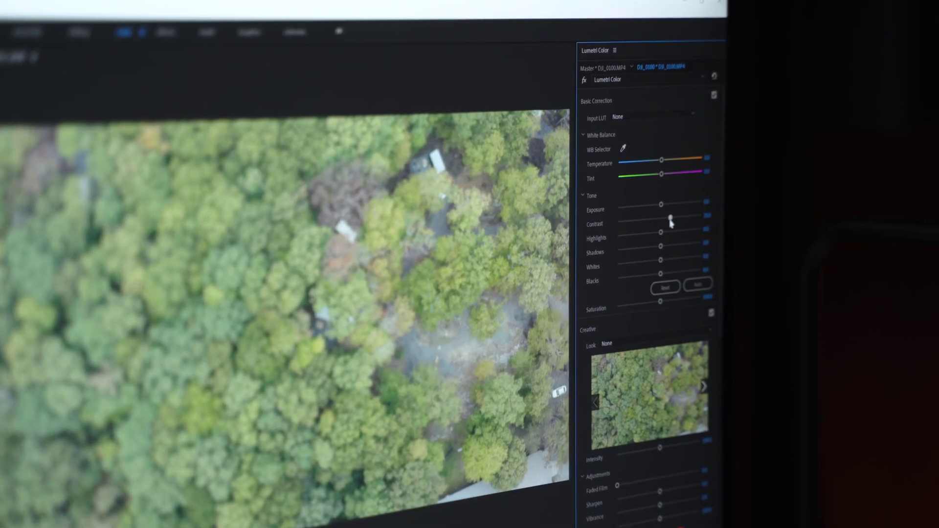
left_click_drag(636, 103, 639, 102)
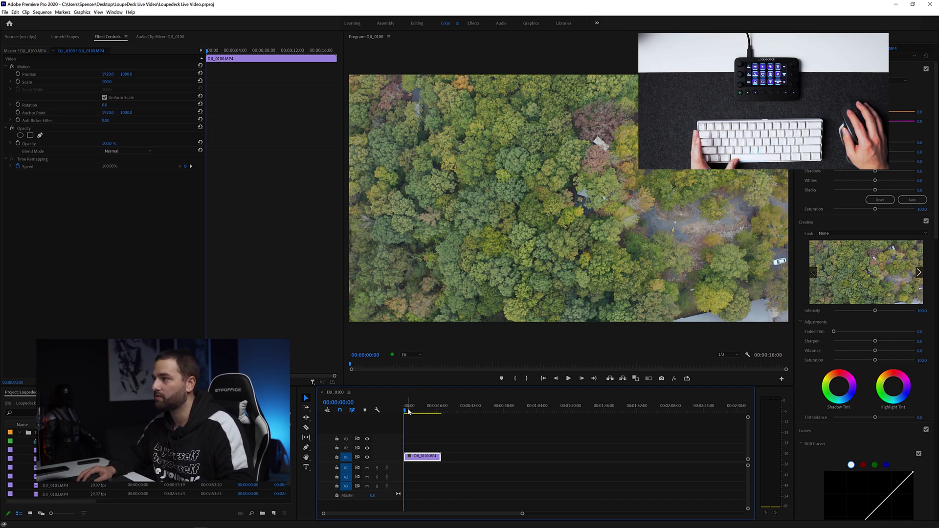
key("space")
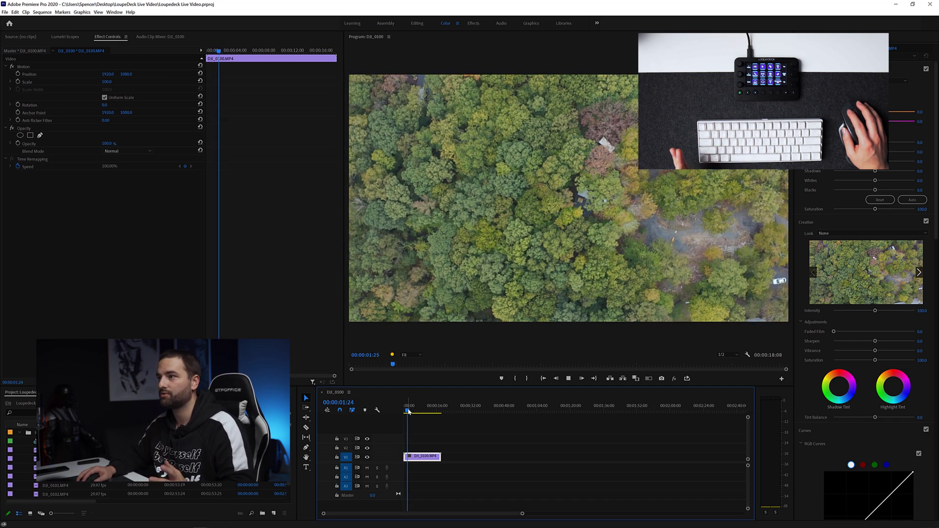
key("space")
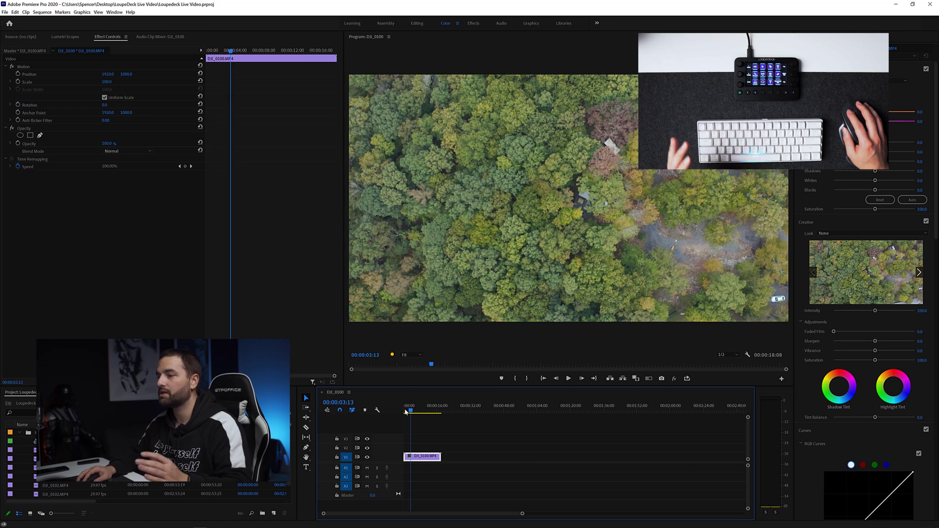
left_click(401, 412)
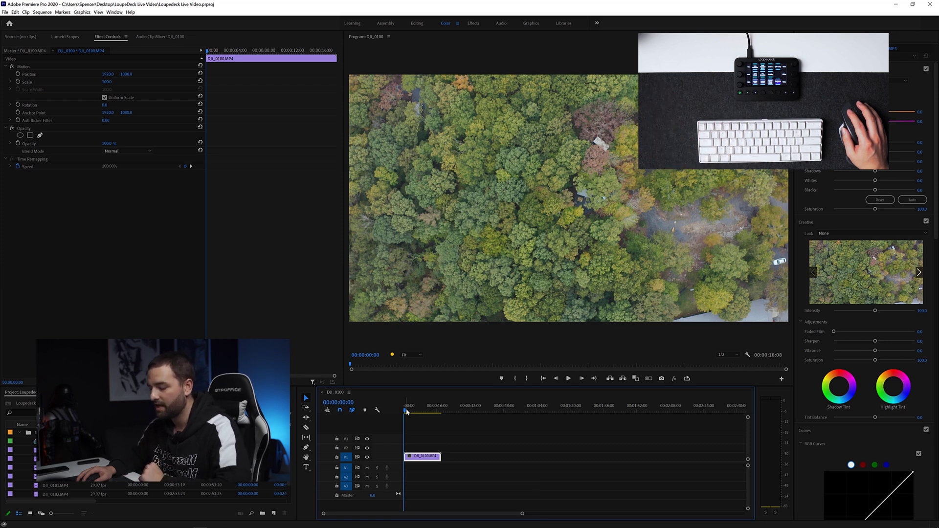
key("shift+6")
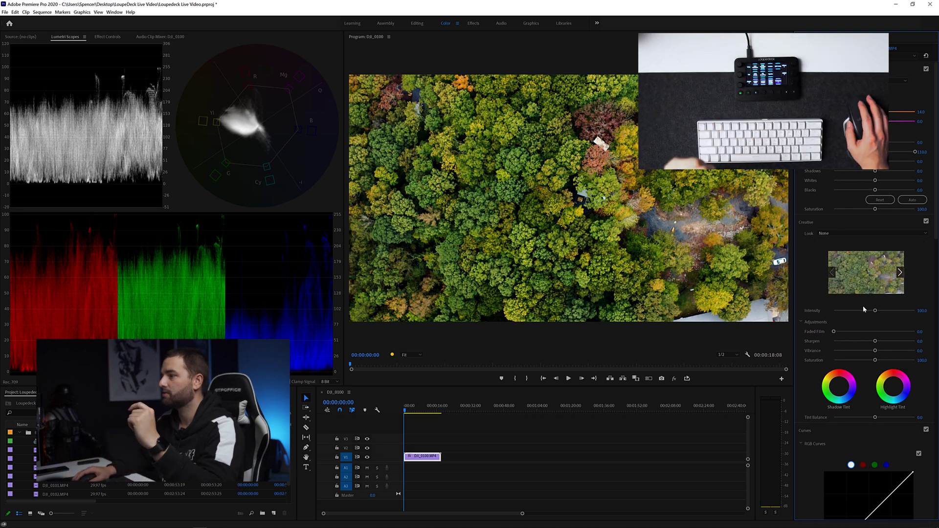
In Lumetri Curves, reshape the Hue vs Hue curve points to shift the forest foliage hue.
scroll(868, 333, "down", 5)
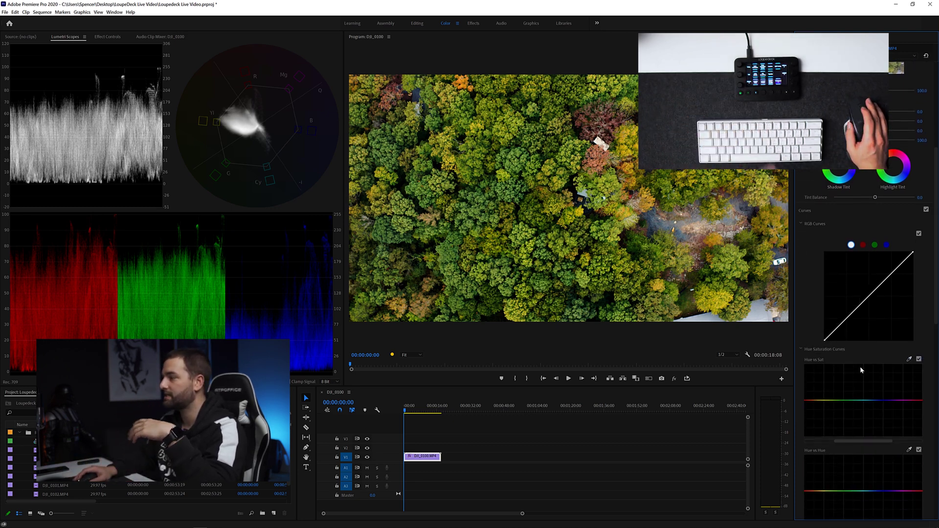
scroll(861, 383, "down", 1)
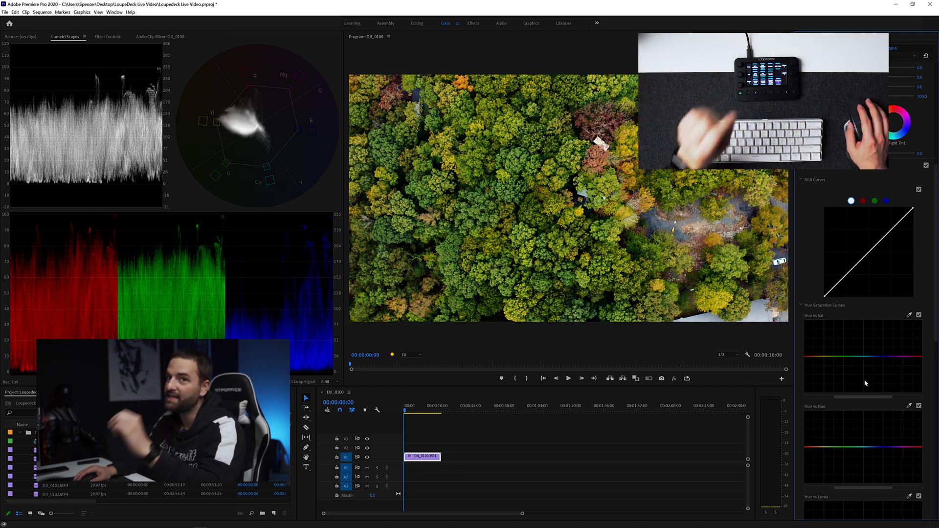
scroll(863, 382, "down", 1)
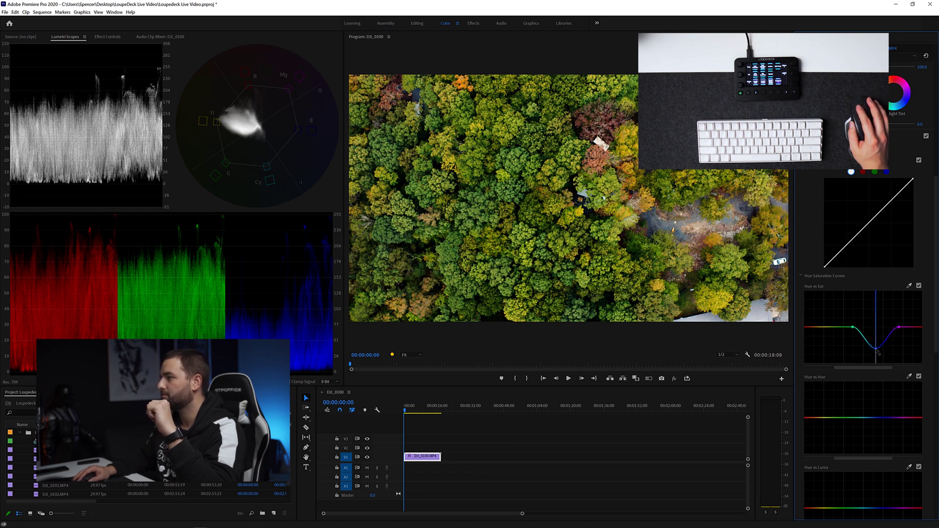
scroll(862, 403, "down", 1)
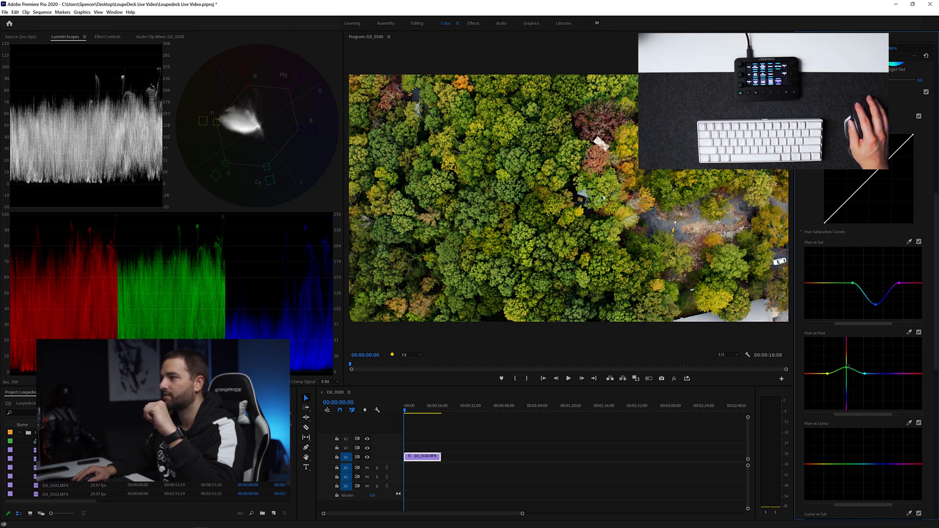
left_click_drag(846, 367, 848, 358)
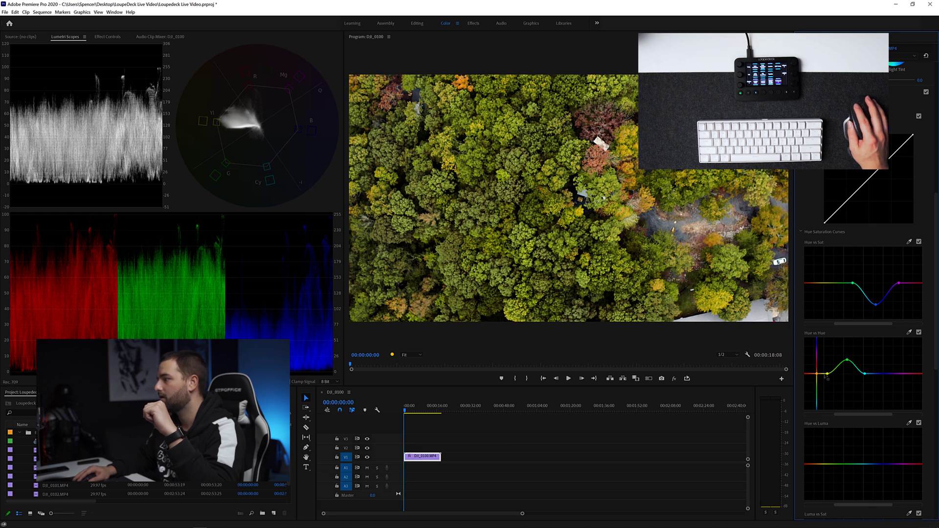
left_click_drag(829, 370, 830, 374)
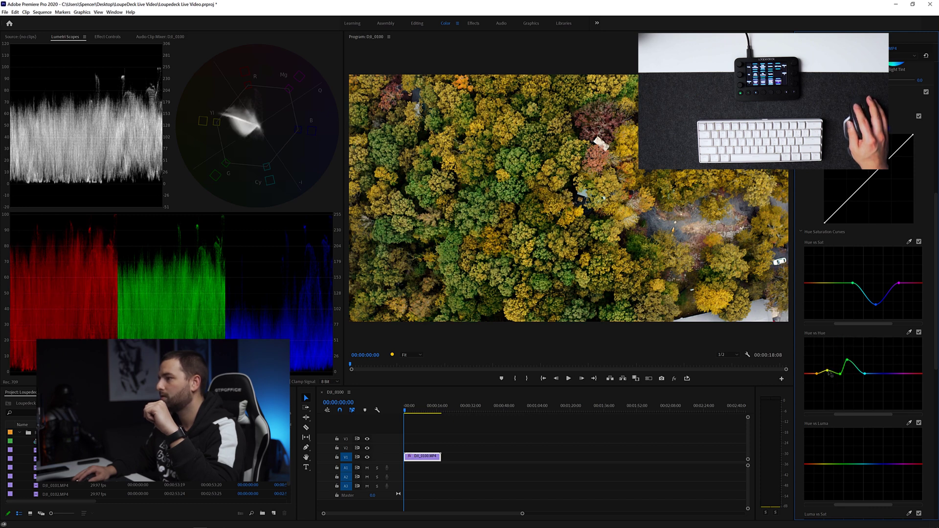
left_click_drag(829, 372, 828, 367)
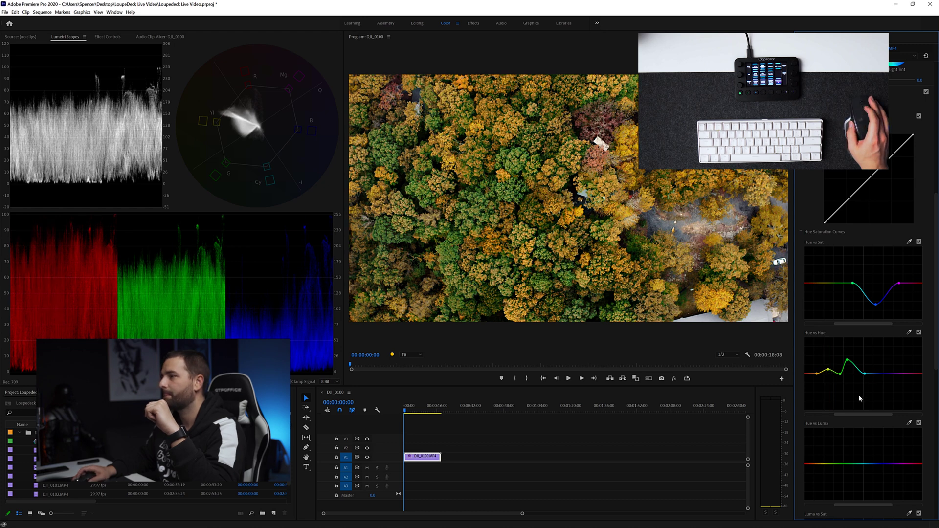
scroll(857, 395, "down", 3)
Raise the Hue vs Hue peak point, then lower it slightly to refine the foliage tone.
scroll(858, 399, "up", 1)
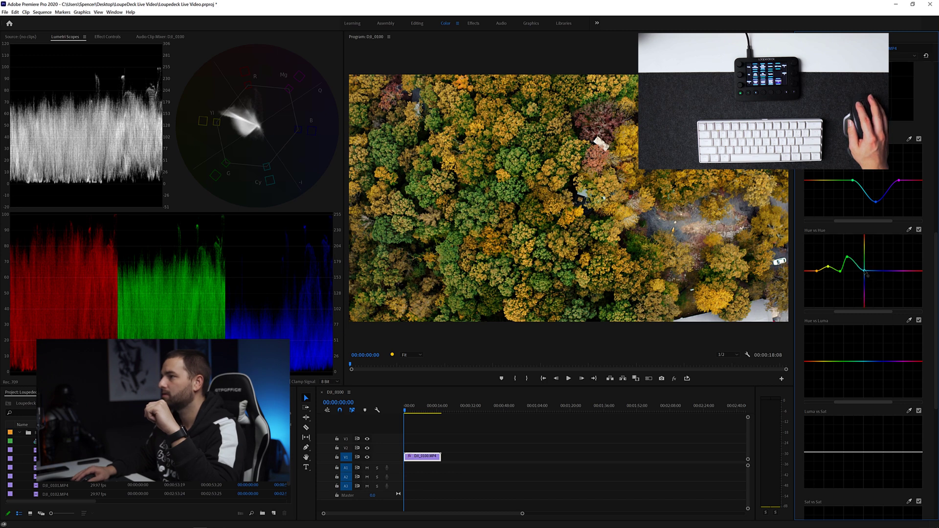
mouse_move(864, 273)
left_mouse_down()
mouse_move(854, 275)
mouse_move(862, 268)
left_mouse_up()
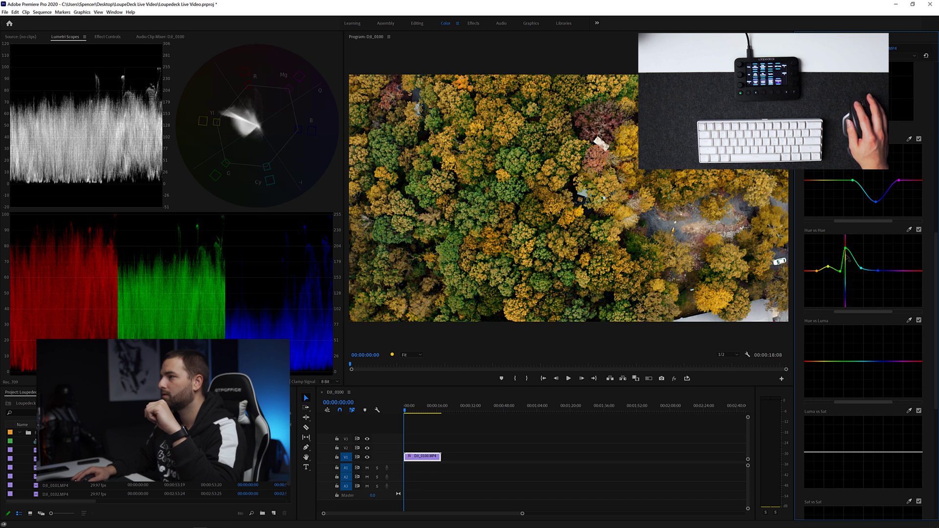
left_click_drag(844, 250, 844, 276)
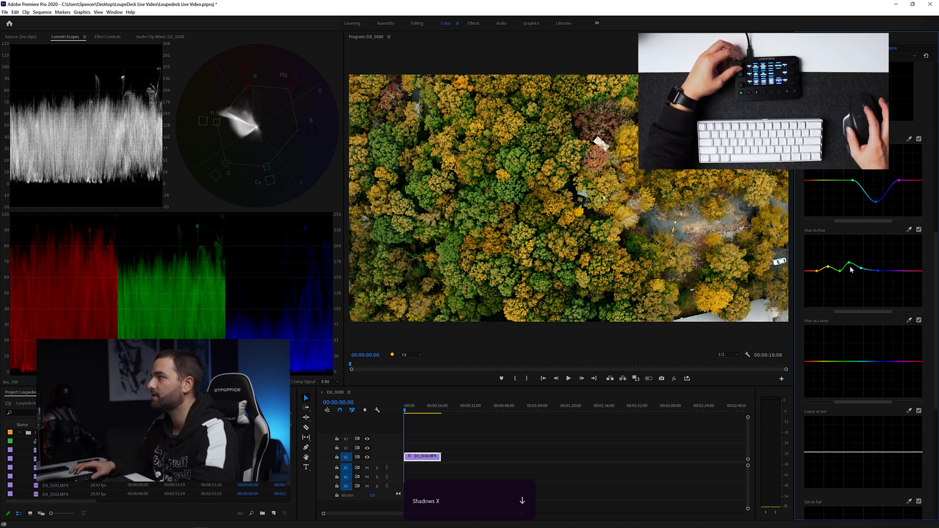
scroll(848, 350, "down", 2)
scroll(848, 349, "down", 6)
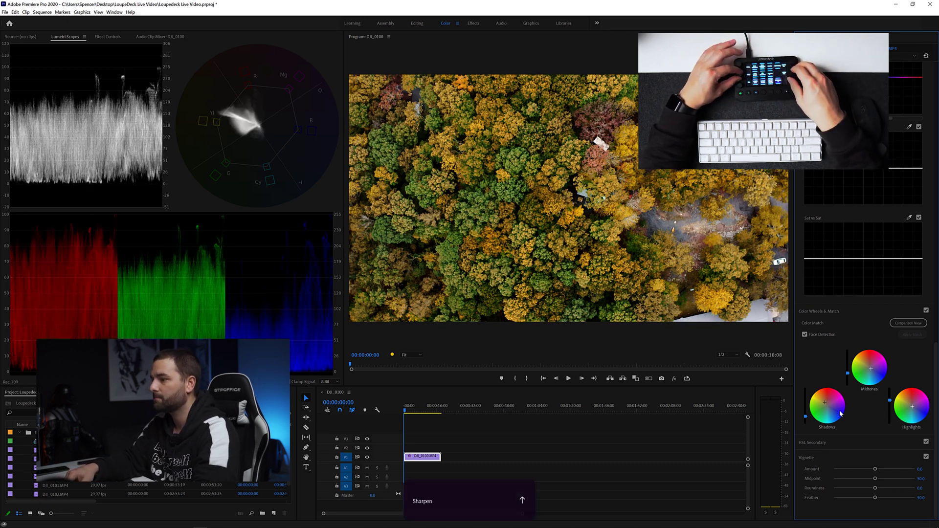
Maximize the Program monitor to fill the workspace with the ` key.
scroll(842, 390, "up", 10)
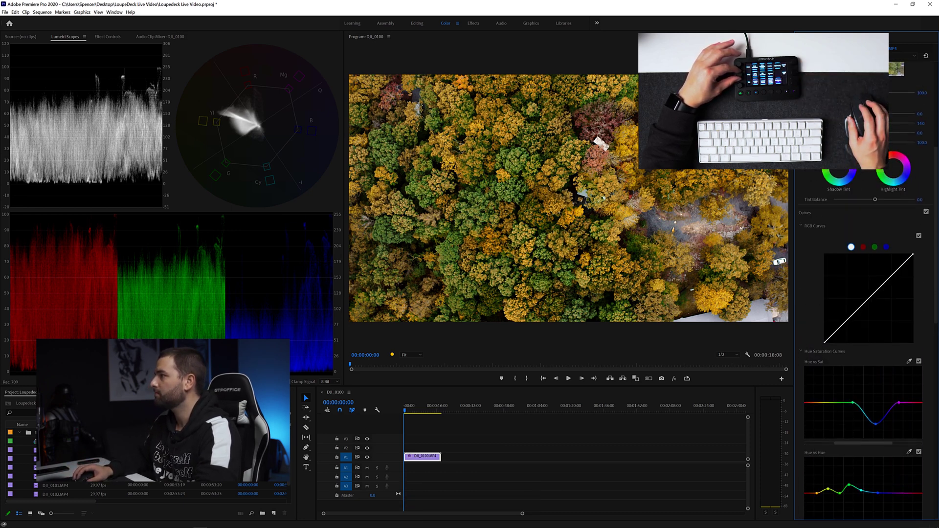
left_click(629, 344)
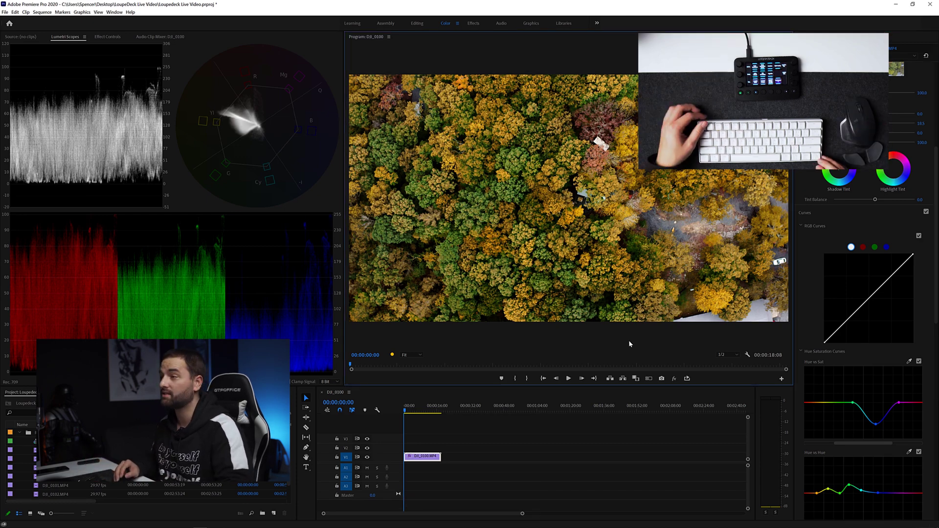
key("grave")
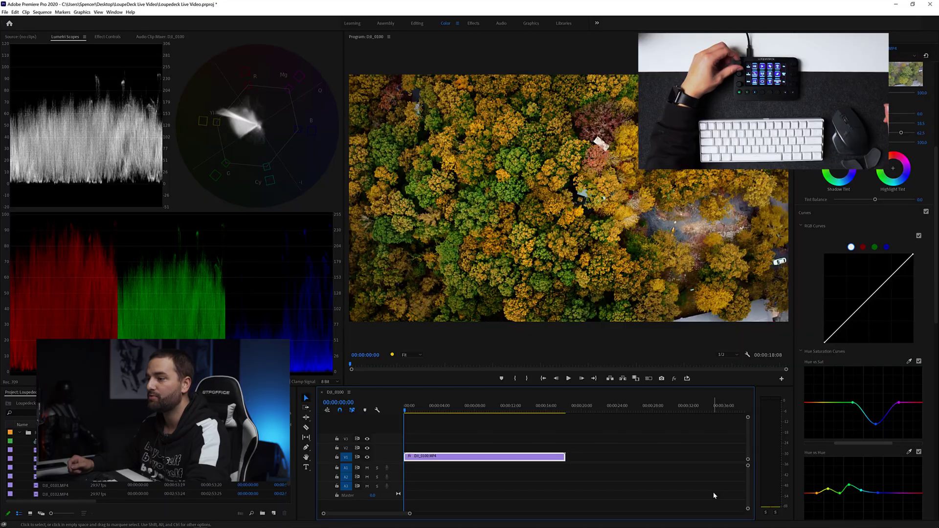
Step the playhead through the drone clip, including forward and back 5-frame jumps.
key("Right")
key("Right")
key("Right")
key("Right")
key("Right")
key("Right")
key("Right")
key("Right")
key("Right")
key("Right")
key("Right")
key("Right")
key("Right")
key("Right")
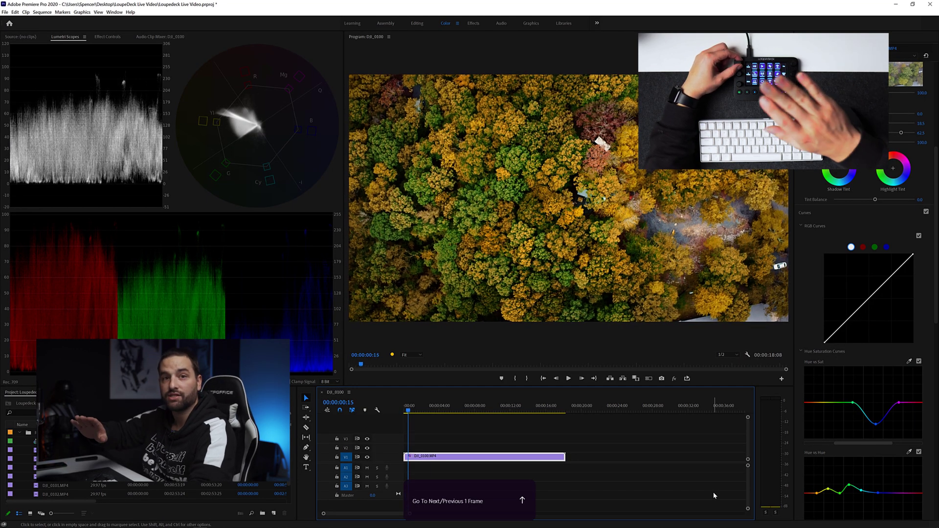
key("Right")
key("Right")
key("Right")
key("Right")
key("Right")
key("Right")
key("Right")
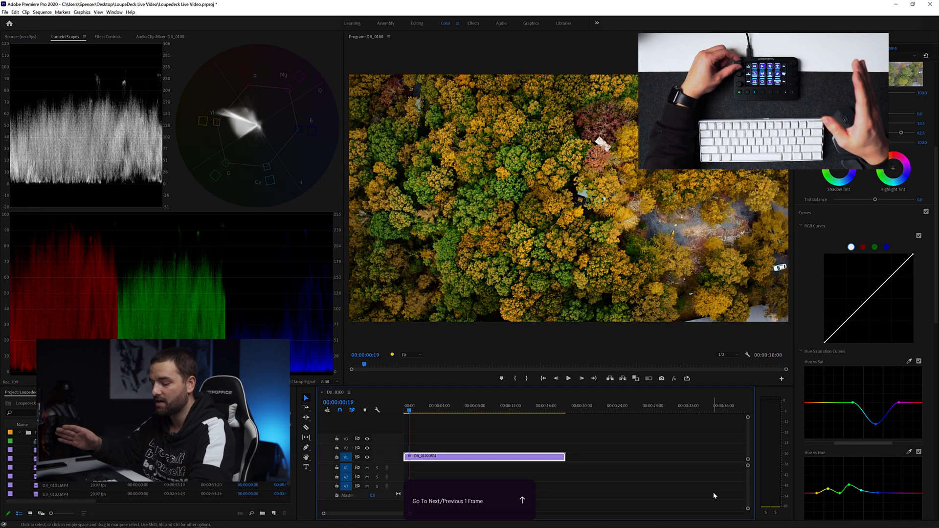
key("shift+Right")
key("shift+Right")
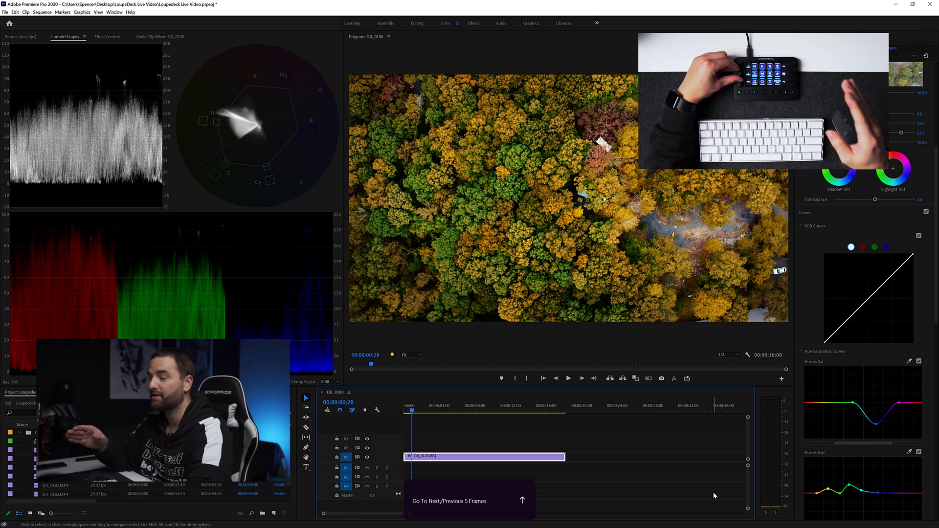
key("shift+Right")
key("shift+Right")
key("shift+Right")
key("shift+Right")
key("shift+Right")
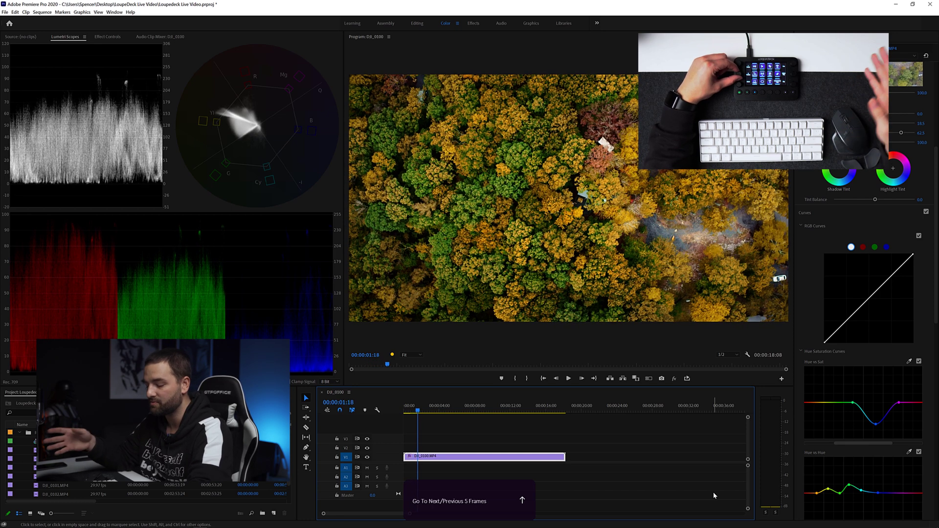
key("shift+Left")
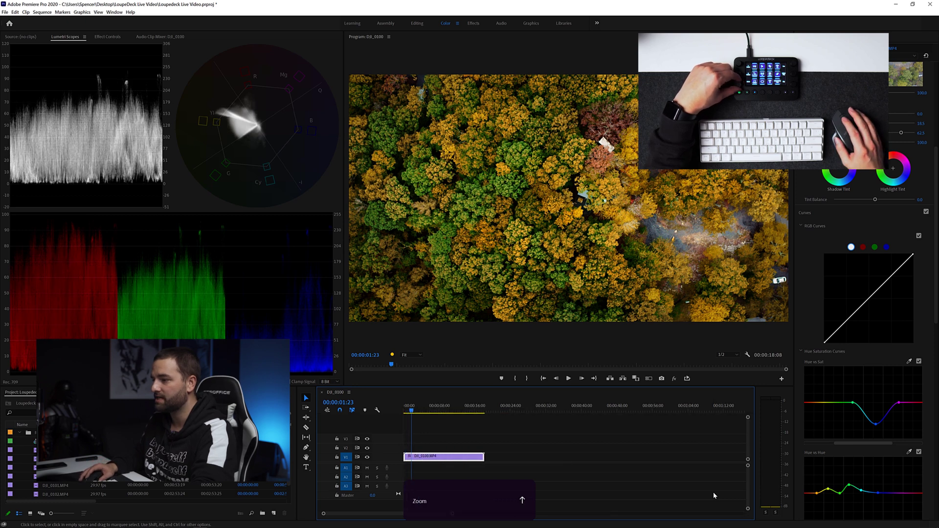
Zoom the program monitor ruler, then jump to the sequence start and zoom the timeline onto the clip.
left_click(619, 352)
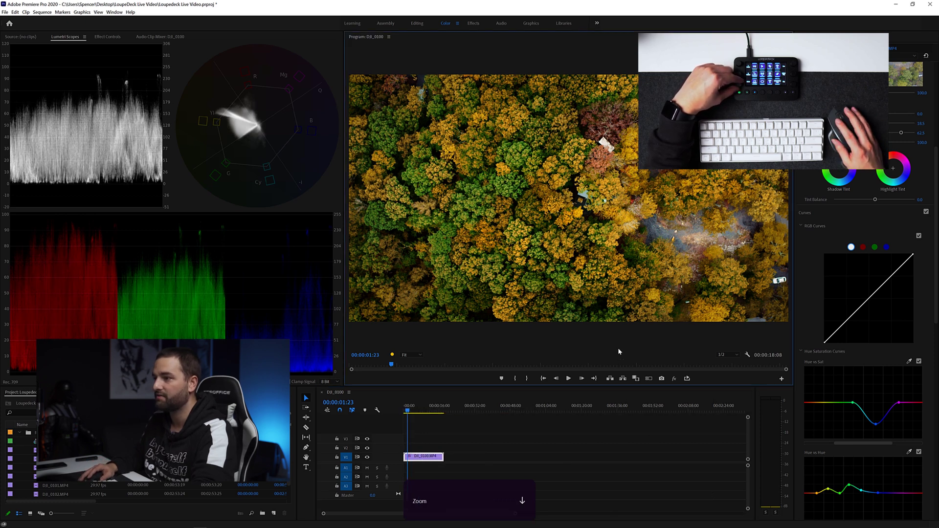
key("equal")
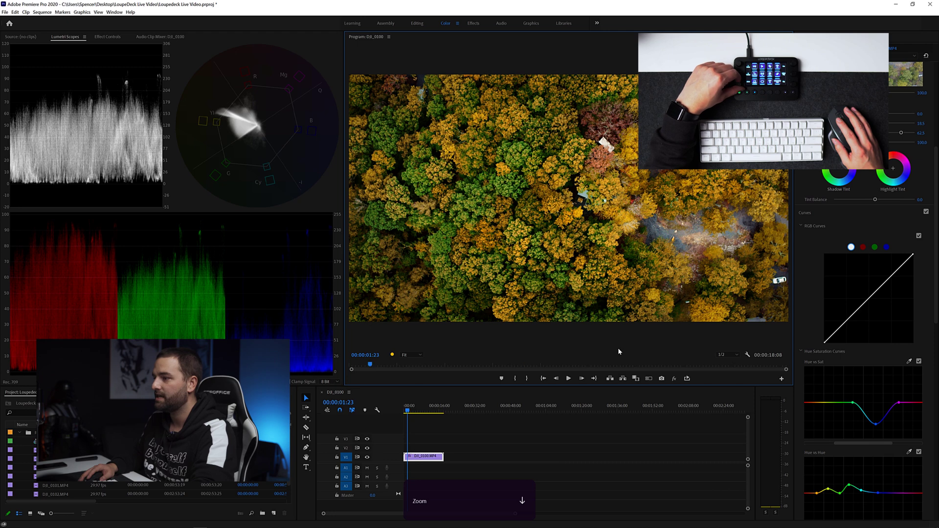
left_click(554, 470)
key("Home")
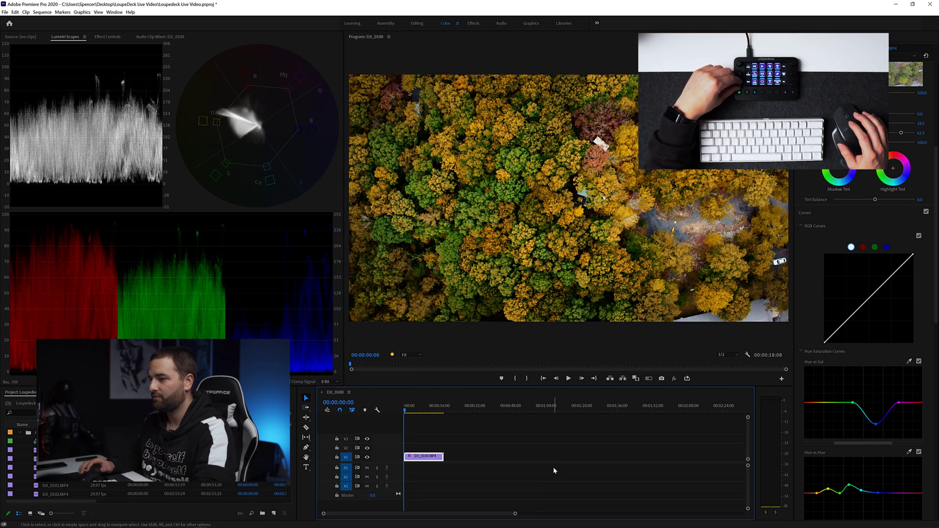
key("equal")
key("equal")
key("equal")
key("minus")
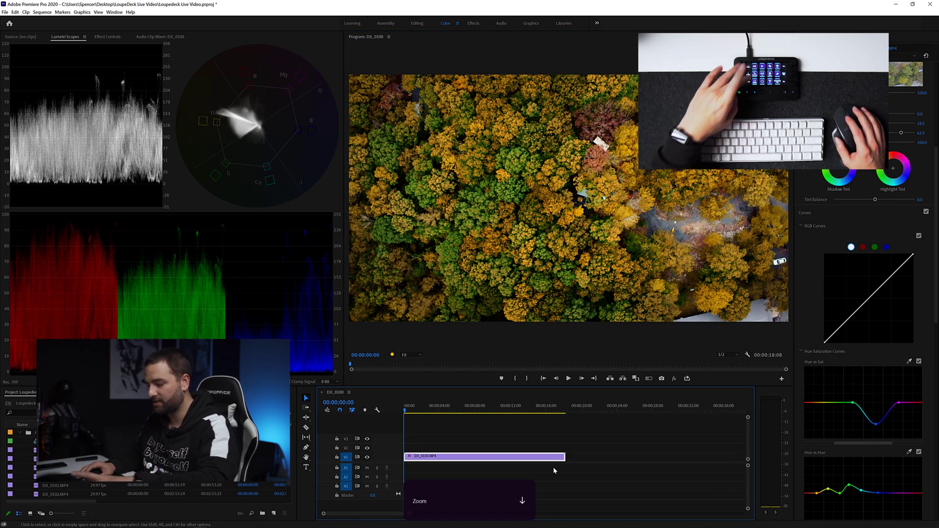
Razor-cut the DJI_0100 clip, then select the next and previous pieces and jog forward.
key("c")
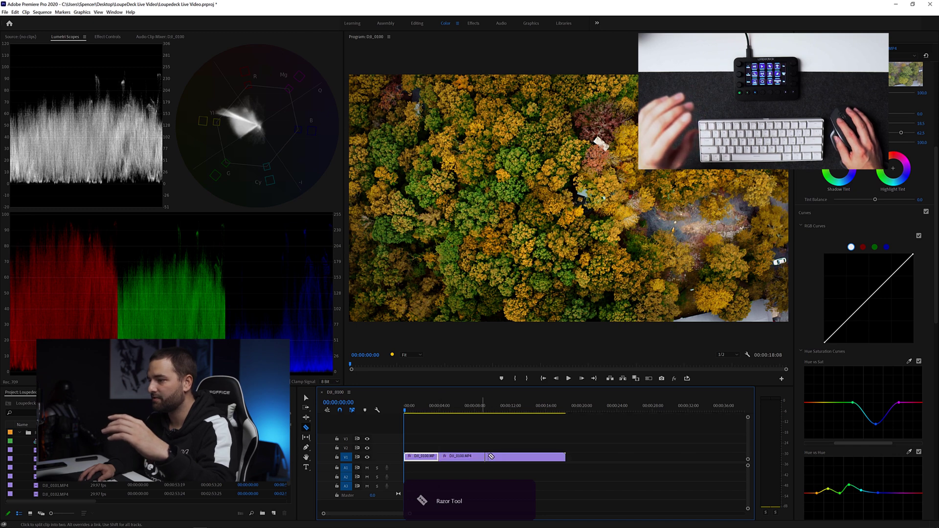
left_click(505, 456)
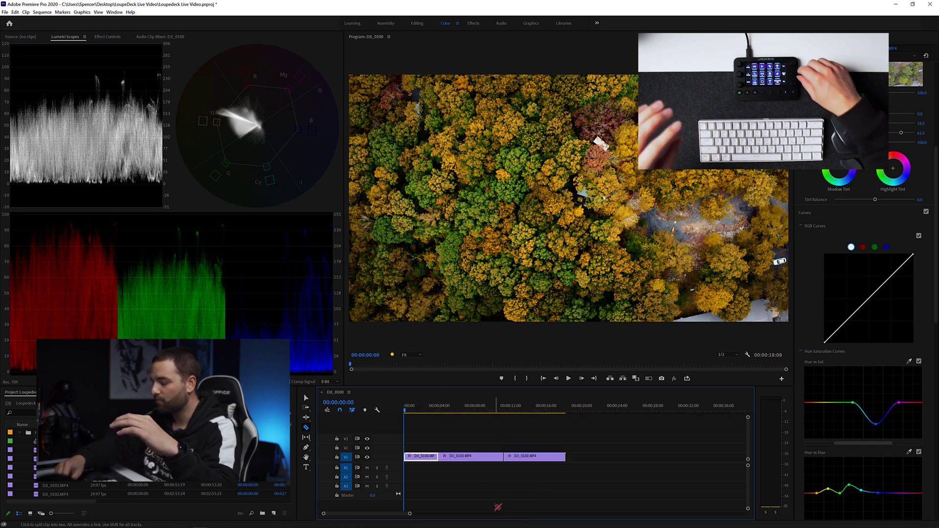
key("ctrl+Down")
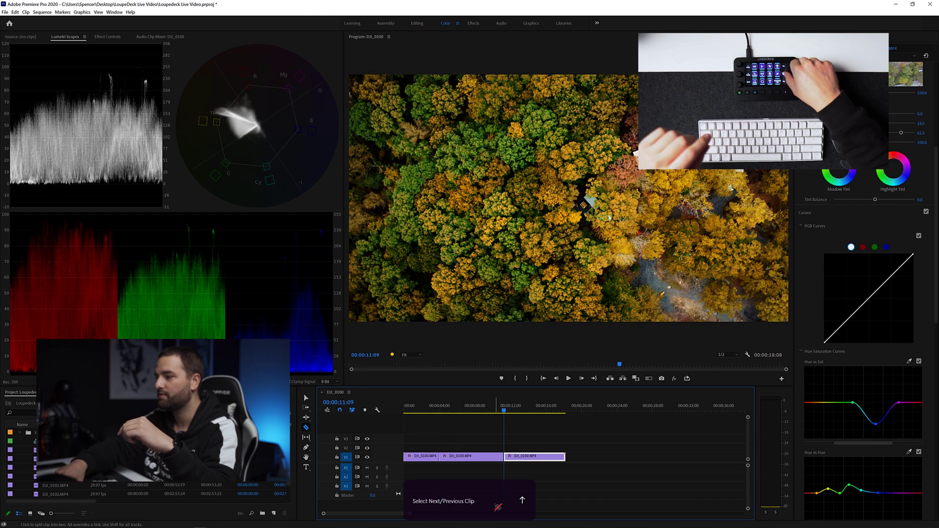
key("ctrl+Up")
key("ctrl+Up")
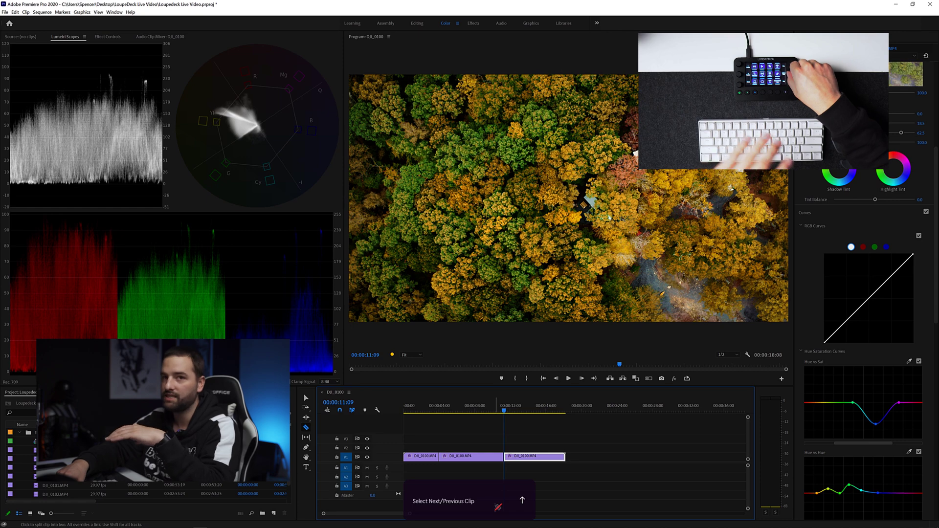
key("ctrl+Down")
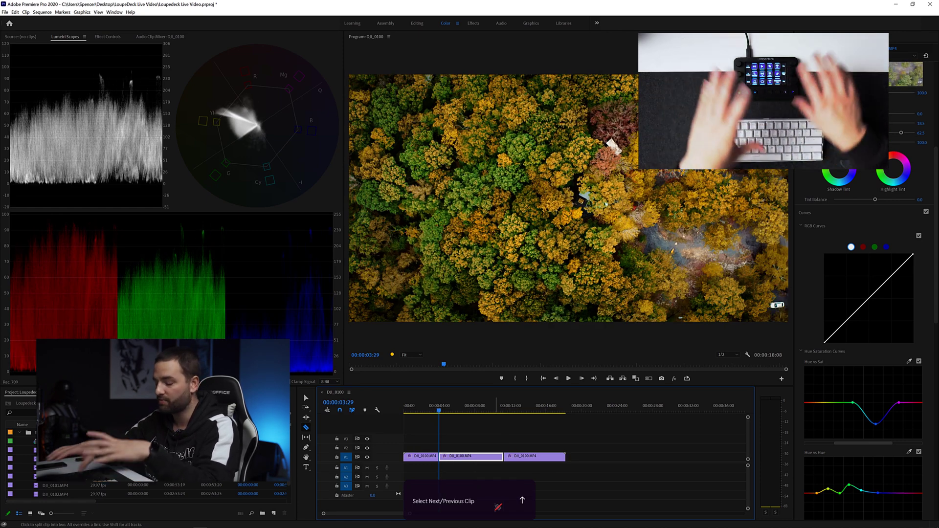
key("Right")
key("Right")
key("Right")
key("Right")
key("Right")
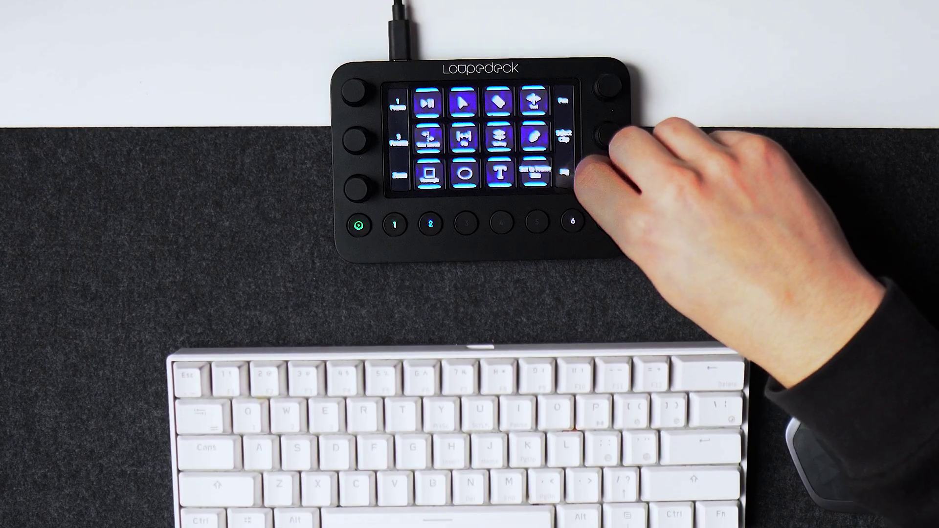